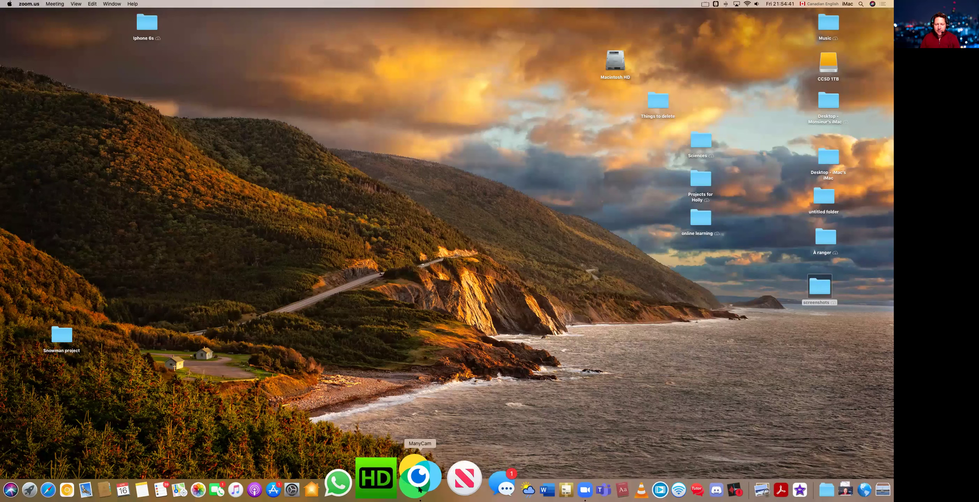
# Bring ManyCam forward, move it toward the screen centre and stretch it taller.
pyautogui.click(420, 489)
pyautogui.moveTo(287, 225); pyautogui.dragTo(594, 157)
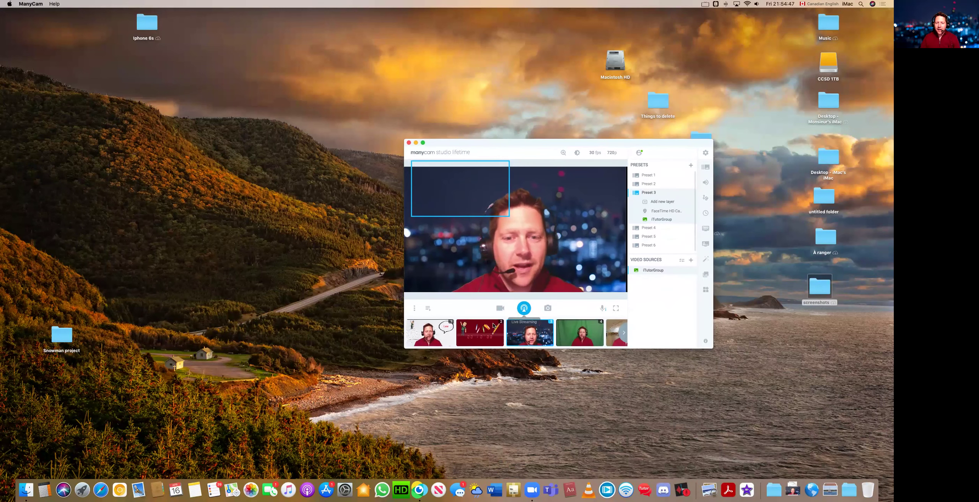
pyautogui.moveTo(474, 330)
pyautogui.moveTo(719, 349); pyautogui.dragTo(725, 385)
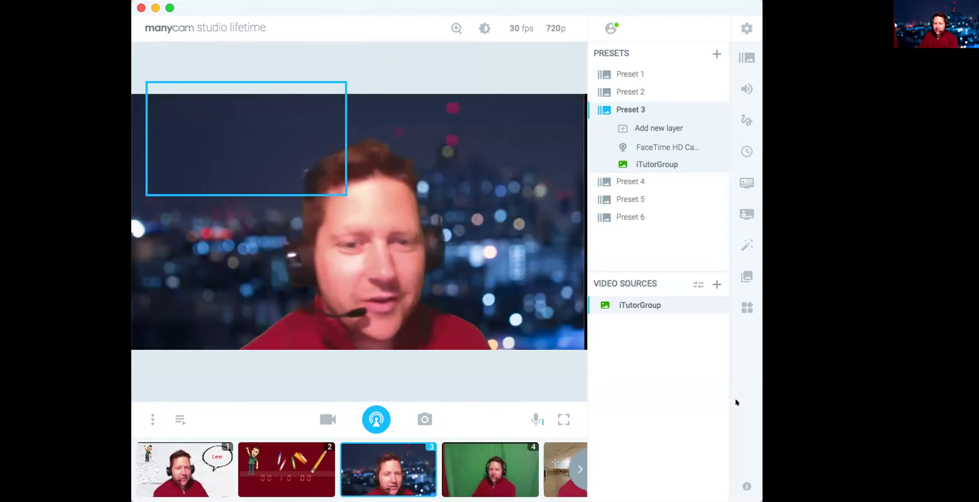
# Cycle through Presets 4, 3 and 1, ending back on the city-night Preset 3.
pyautogui.click(499, 459)
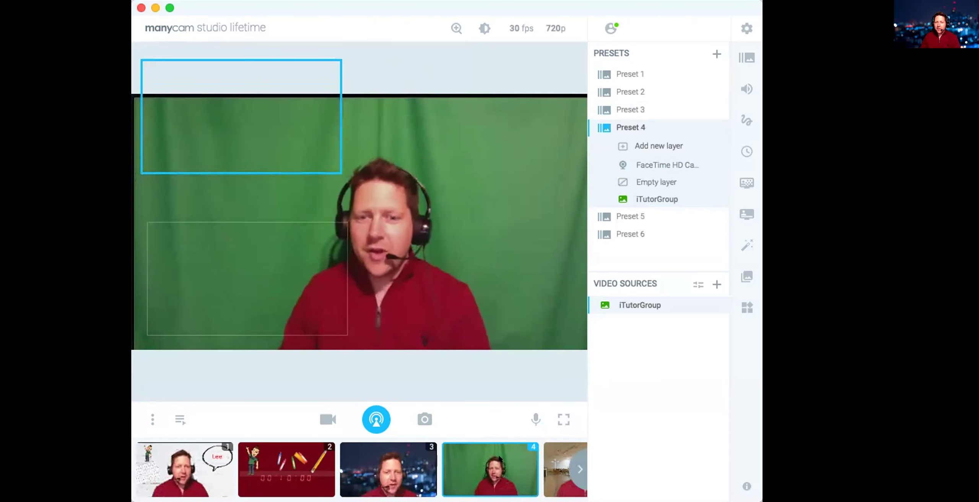
pyautogui.moveTo(399, 461)
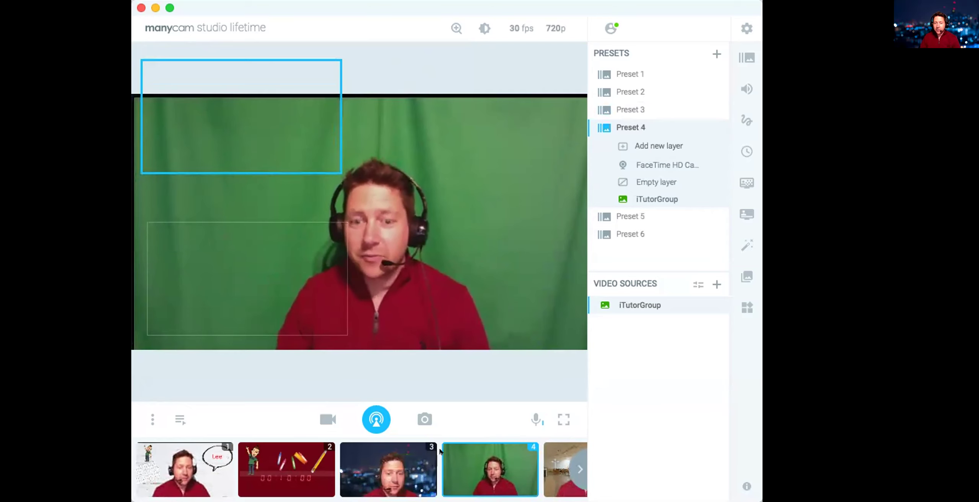
pyautogui.click(375, 458)
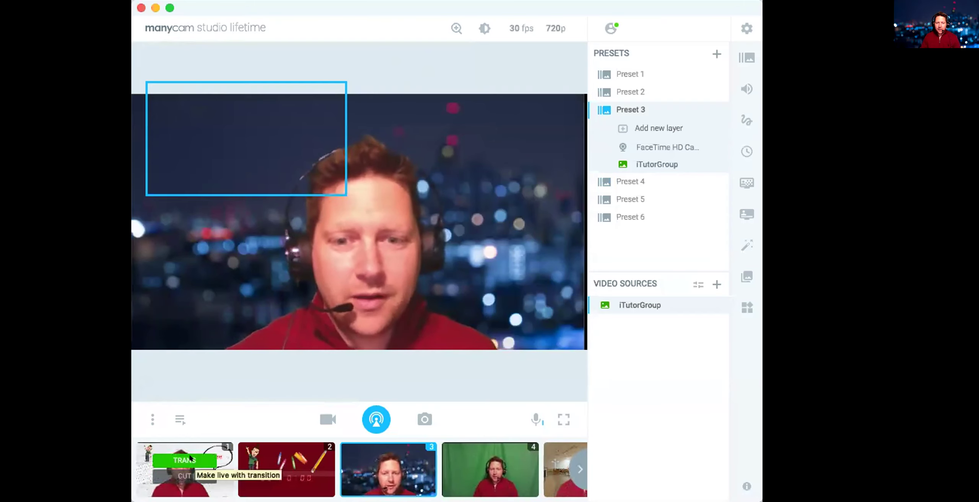
pyautogui.click(190, 459)
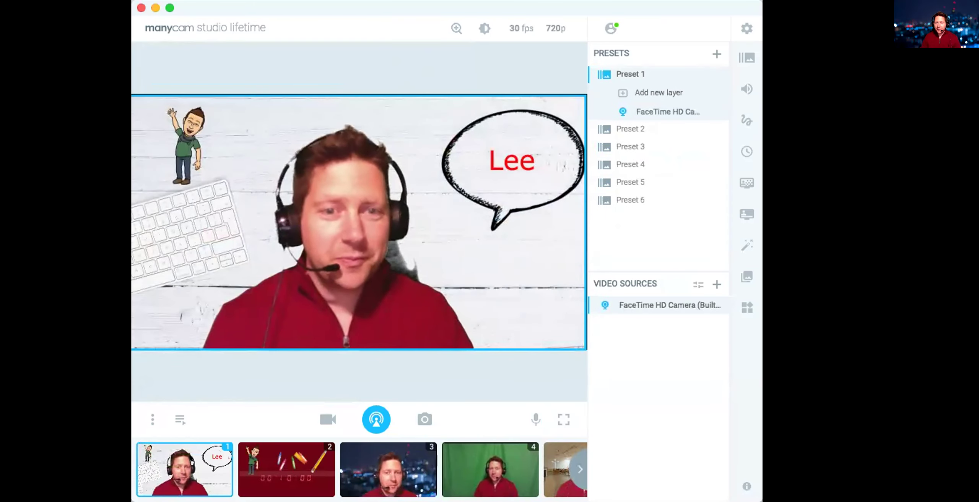
pyautogui.click(394, 459)
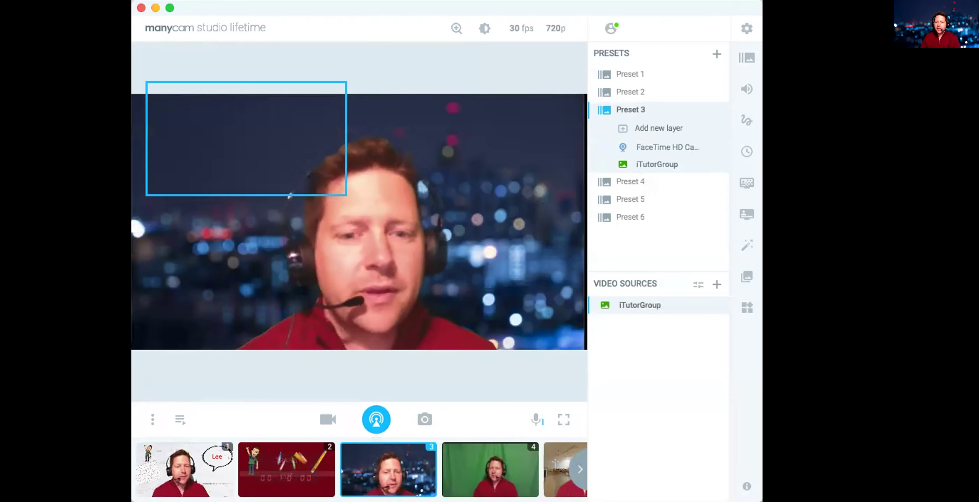
pyautogui.moveTo(292, 460)
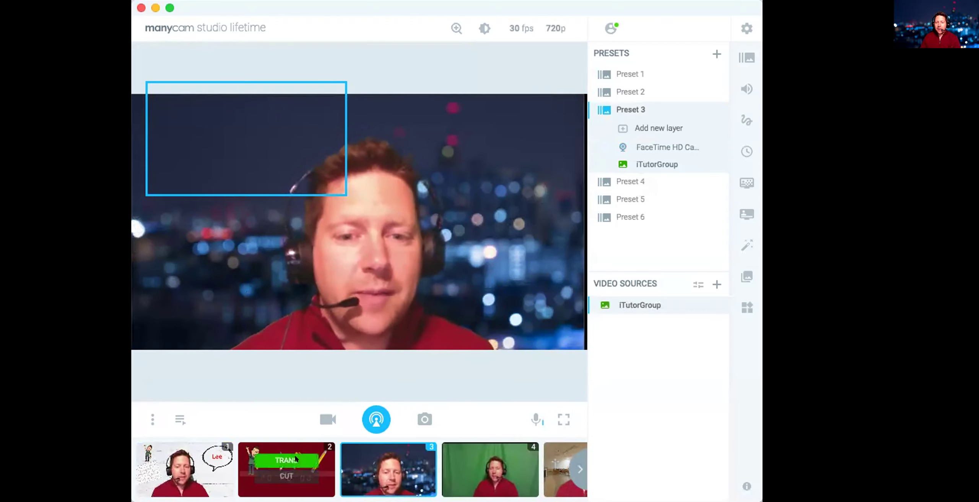
# Make the maroon Preset 2 live and page through to the later presets.
pyautogui.click(295, 460)
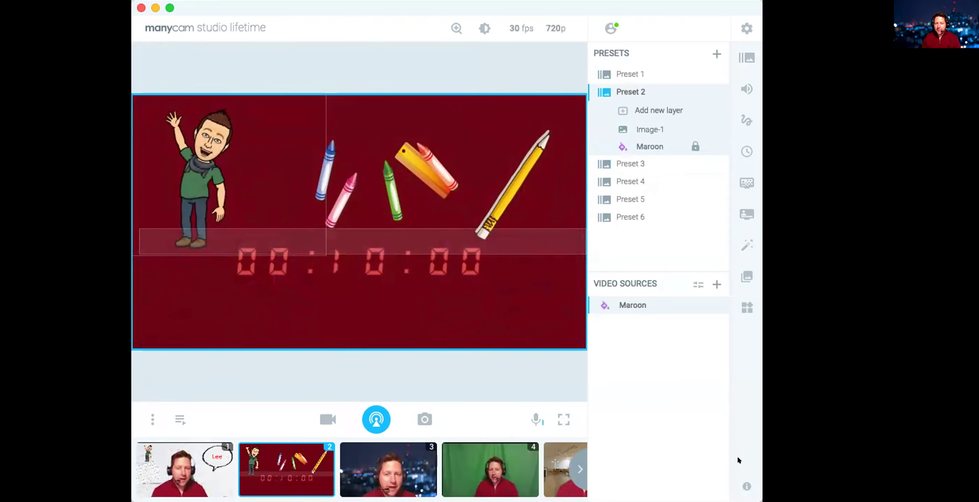
pyautogui.click(576, 467)
pyautogui.click(577, 467)
pyautogui.click(576, 467)
pyautogui.click(576, 467)
pyautogui.click(577, 467)
pyautogui.click(577, 467)
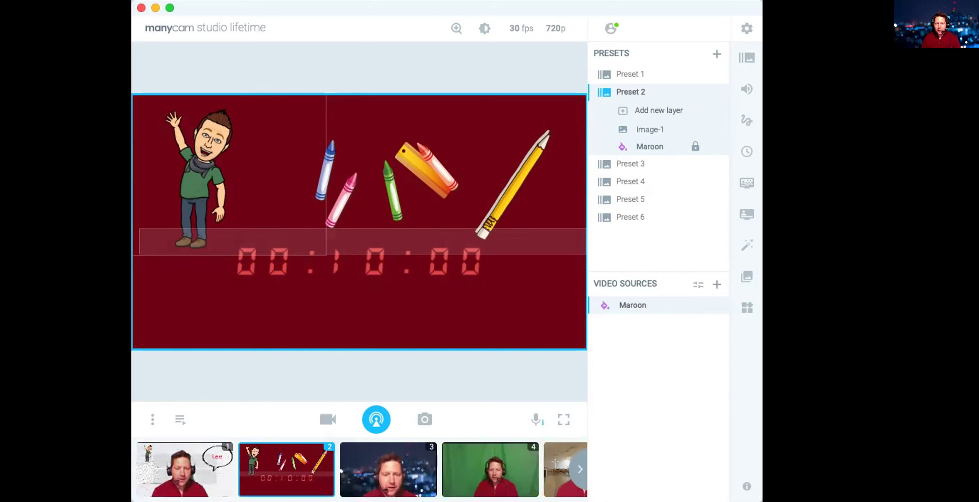
# Reposition the crayons, pencil, waving character and countdown timer on the maroon scene.
pyautogui.moveTo(328, 166)
pyautogui.mouseDown()
pyautogui.moveTo(323, 179)
pyautogui.moveTo(316, 154)
pyautogui.mouseUp()
pyautogui.moveTo(501, 177); pyautogui.dragTo(516, 177)
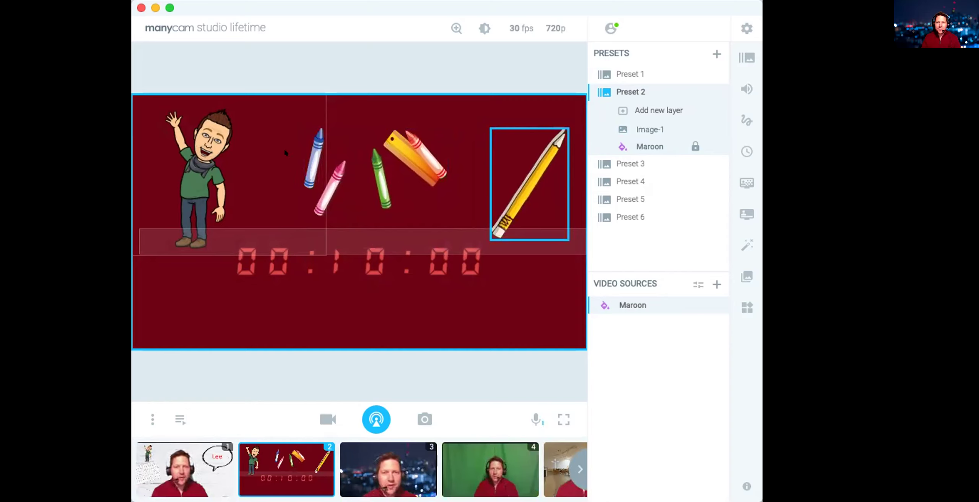
pyautogui.moveTo(205, 166); pyautogui.dragTo(213, 184)
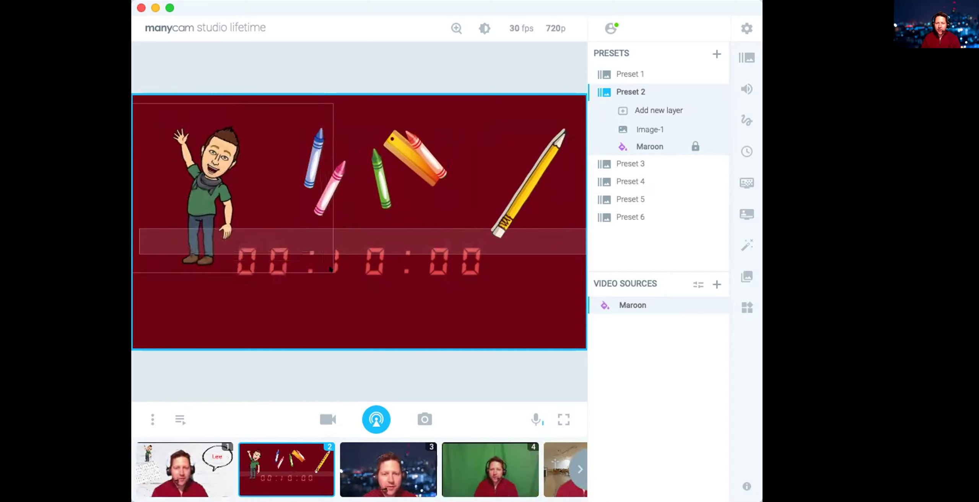
pyautogui.moveTo(327, 268); pyautogui.dragTo(328, 282)
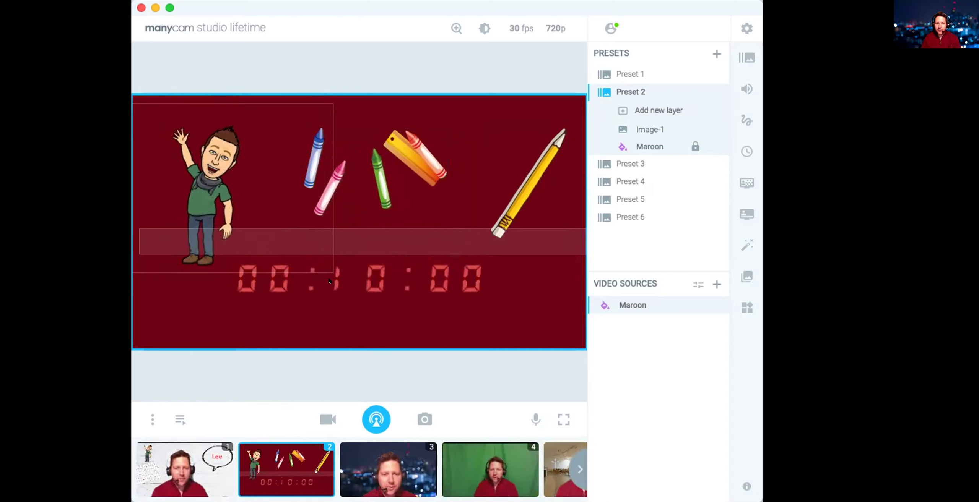
# Set the countdown to 00:05:00, then switch to Preset 3 and select its webcam layer.
pyautogui.click(740, 151)
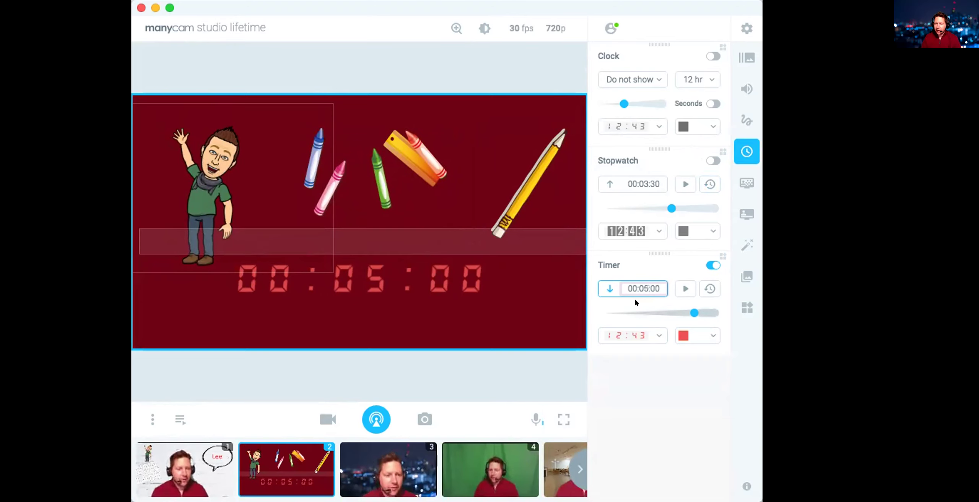
pyautogui.click(388, 458)
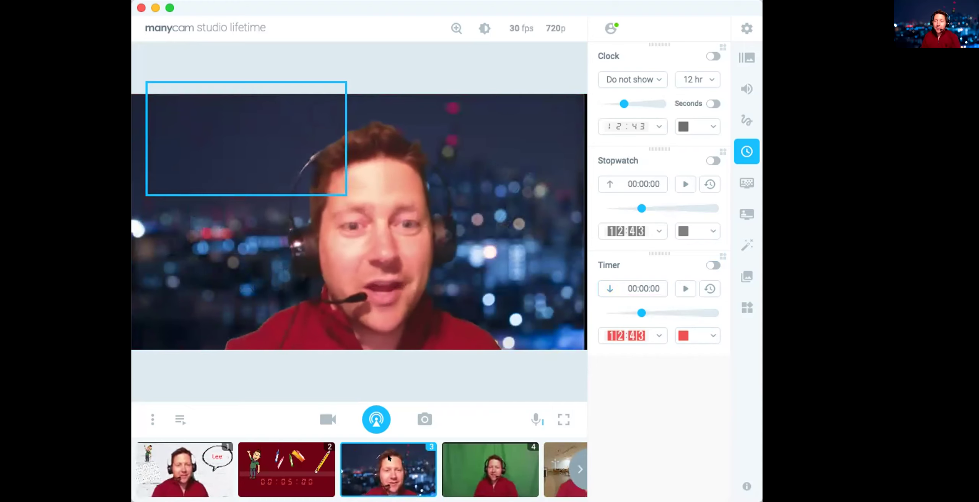
pyautogui.click(248, 258)
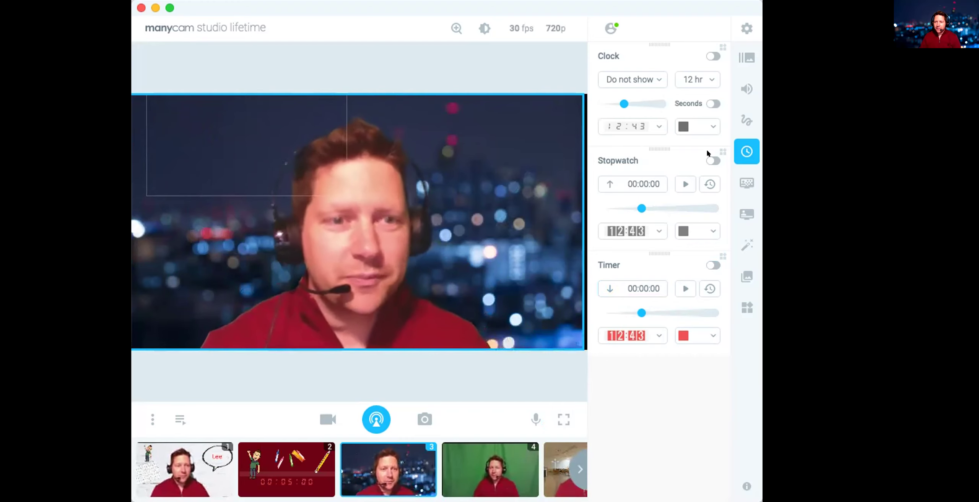
# Search effects for 'rain', place the rain boots overlay upper-right, then remove it.
pyautogui.click(746, 245)
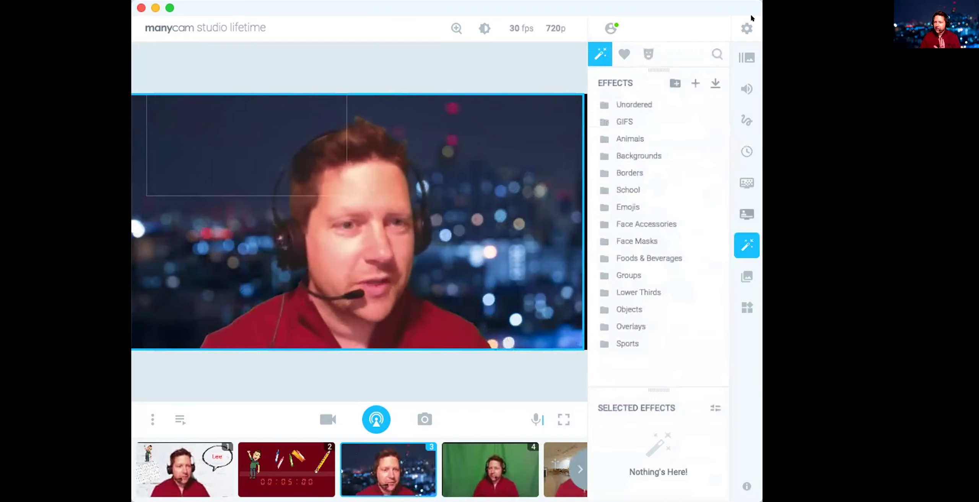
pyautogui.click(714, 51)
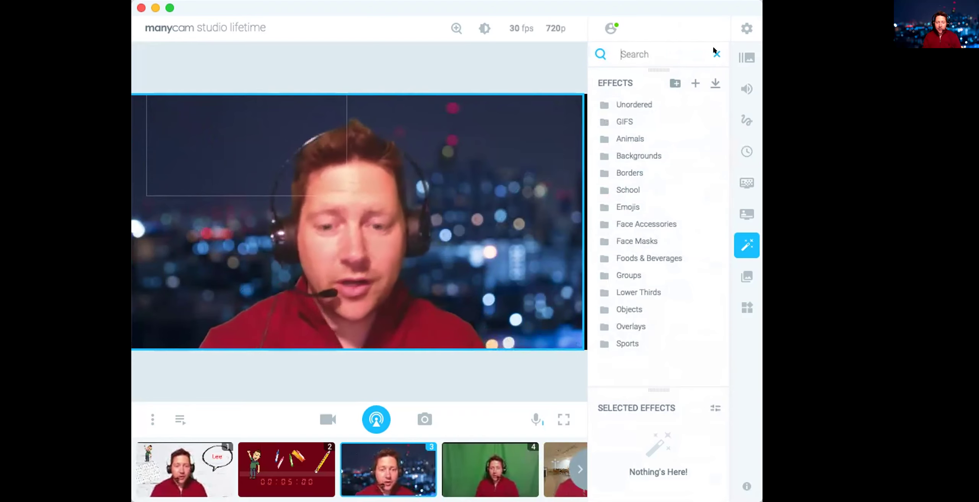
pyautogui.write('rain')
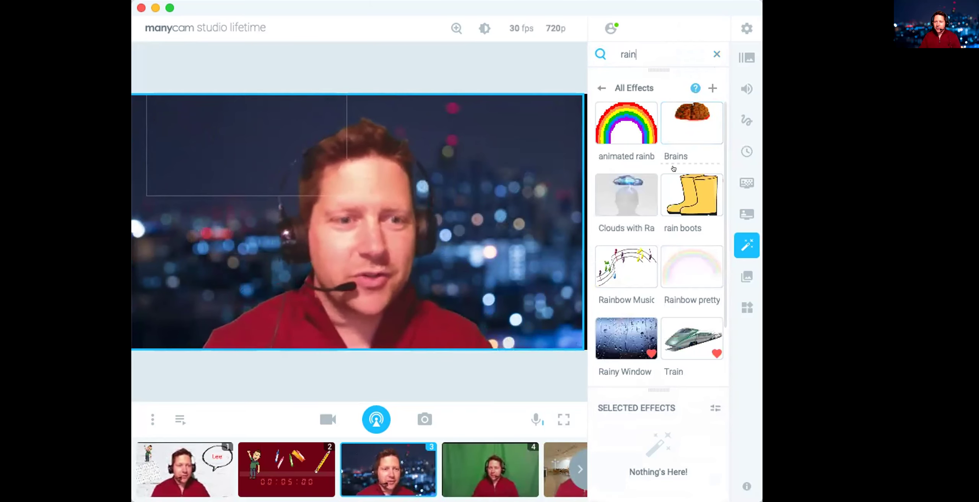
pyautogui.scroll(-2, 674, 188)
pyautogui.scroll(2, 682, 231)
pyautogui.click(682, 230)
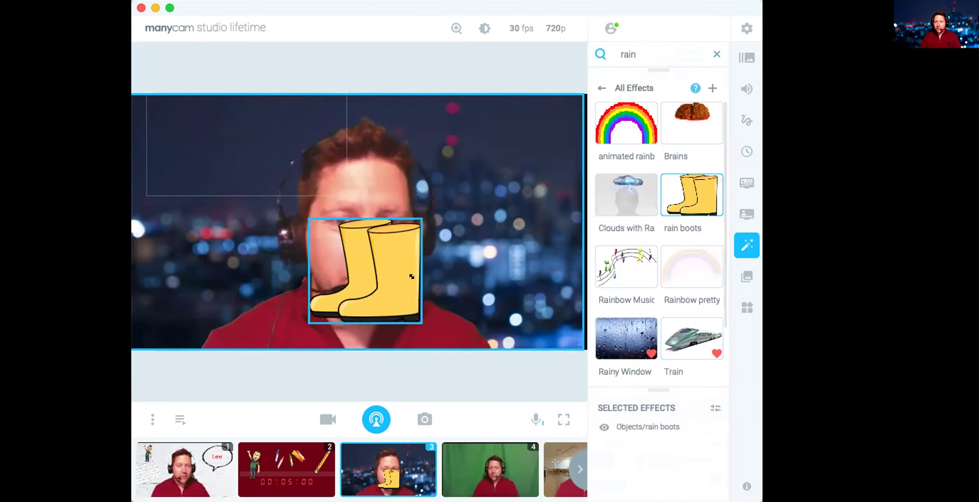
pyautogui.moveTo(411, 276); pyautogui.dragTo(521, 181)
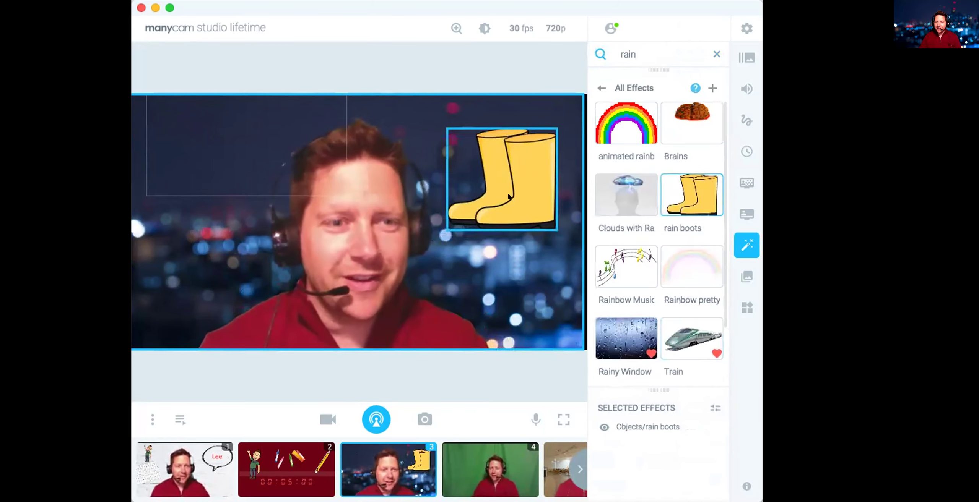
pyautogui.click(665, 193)
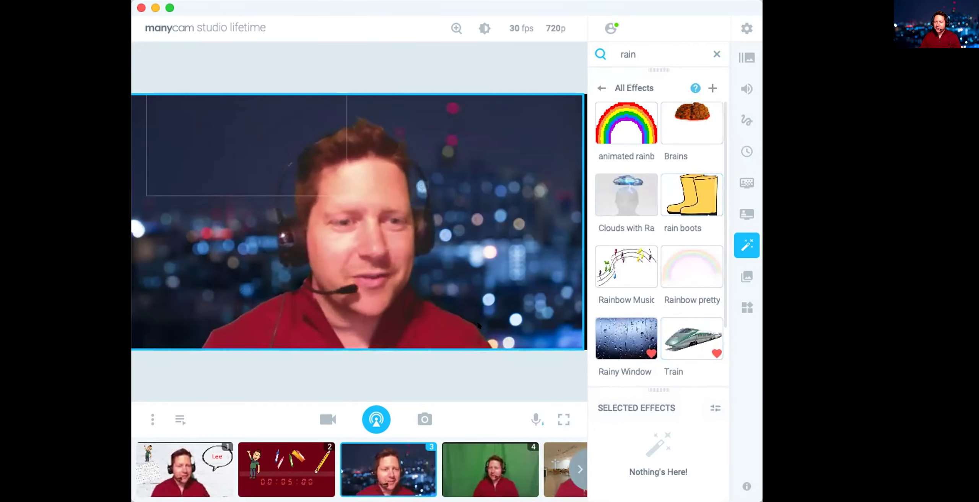
pyautogui.moveTo(281, 461)
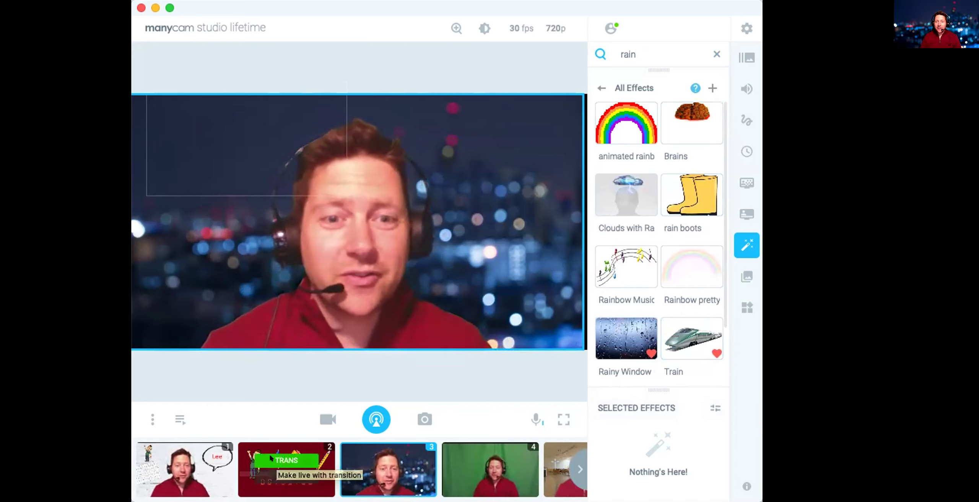
# Put maroon Preset 2 live and start its 00:05:00 countdown timer running.
pyautogui.click(270, 458)
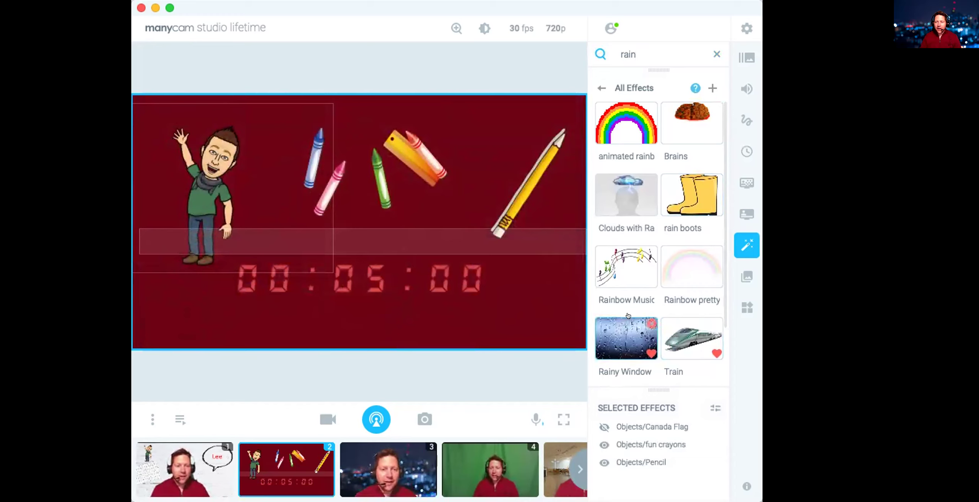
pyautogui.click(742, 151)
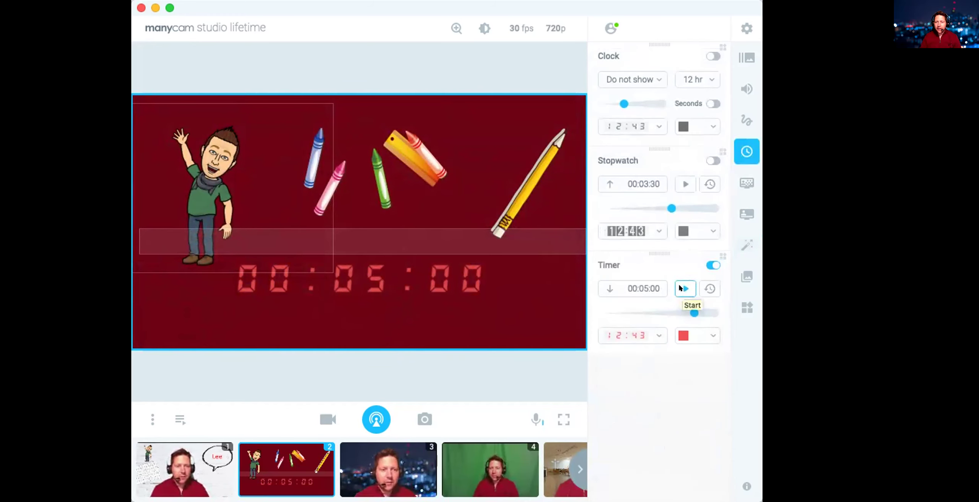
pyautogui.click(684, 289)
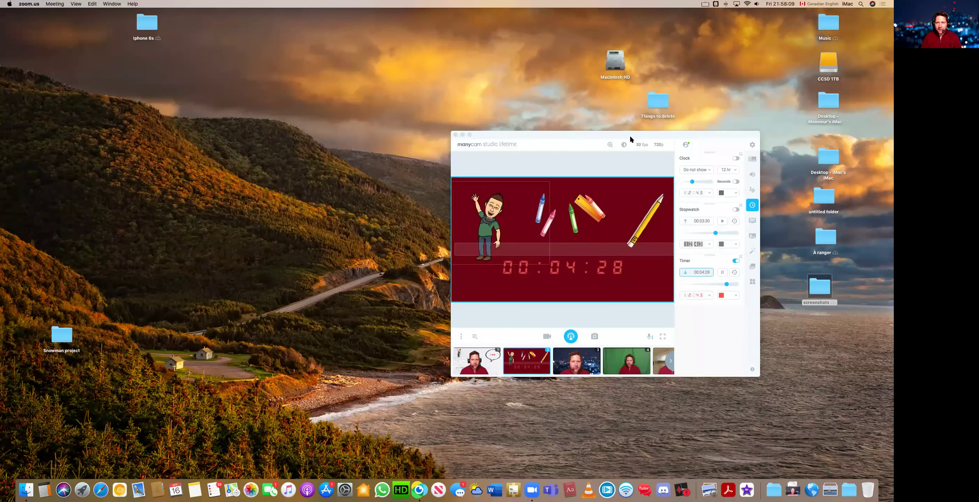
# Move the ManyCam window to the lower-right corner of the screen.
pyautogui.moveTo(574, 136); pyautogui.dragTo(627, 116)
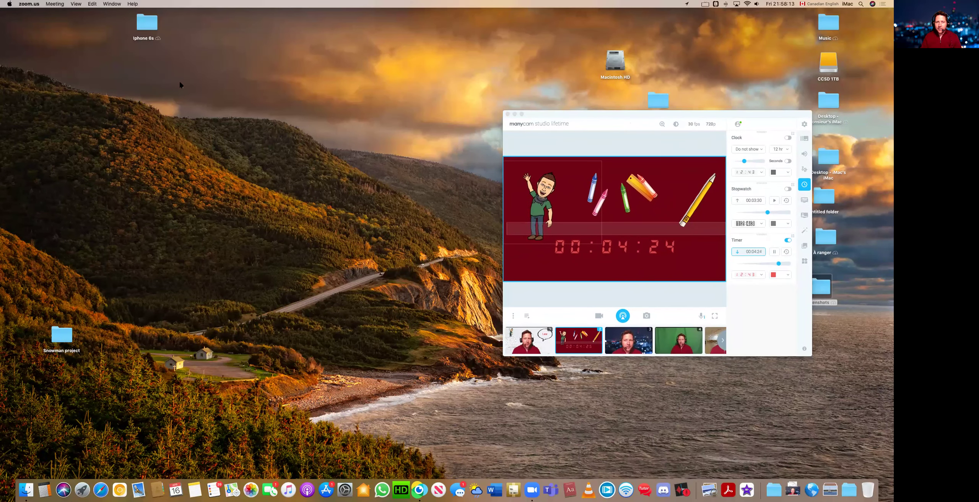
pyautogui.moveTo(604, 113); pyautogui.dragTo(660, 203)
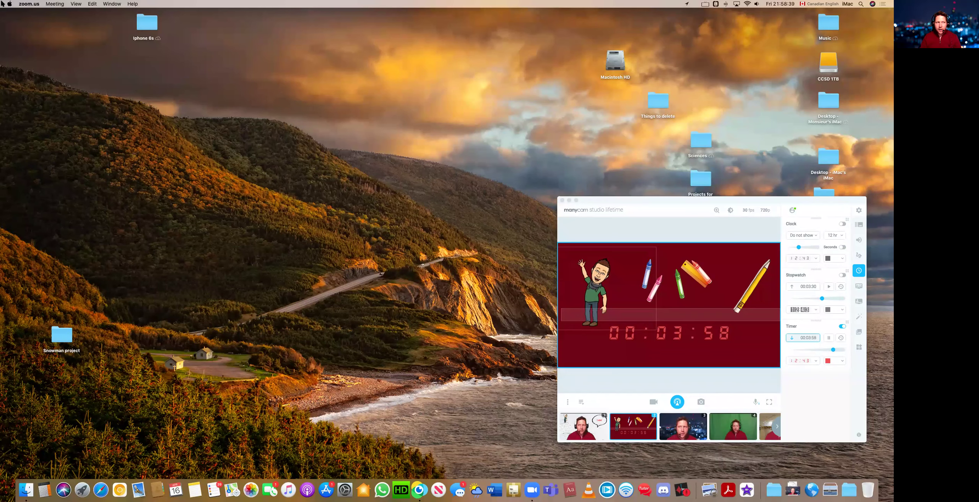
# Open Zoom's Video settings and shift the settings window to the left.
pyautogui.click(29, 3)
pyautogui.click(35, 24)
pyautogui.moveTo(700, 62); pyautogui.dragTo(499, 107)
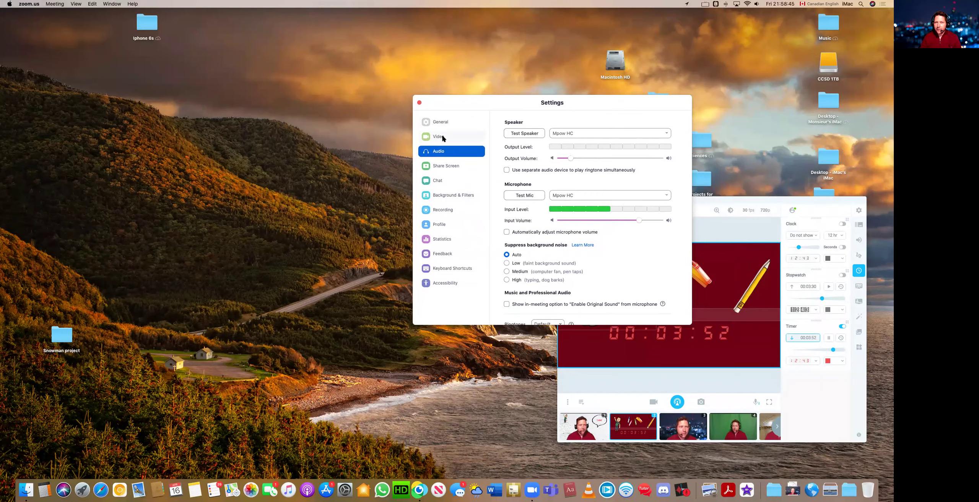
pyautogui.click(442, 138)
pyautogui.moveTo(476, 100); pyautogui.dragTo(325, 95)
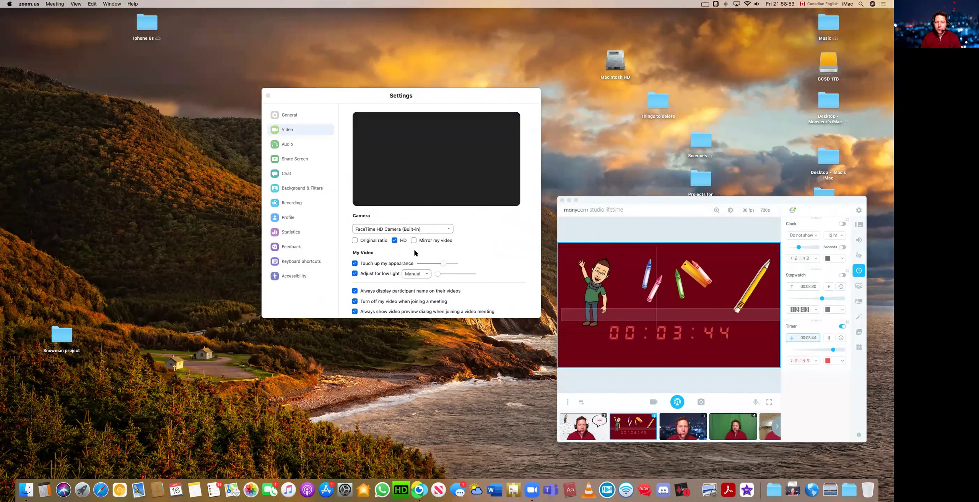
# Choose ManyCam Virtual Webcam as the camera, toggle mirroring on and off, and nudge the bitmoji right.
pyautogui.click(492, 233)
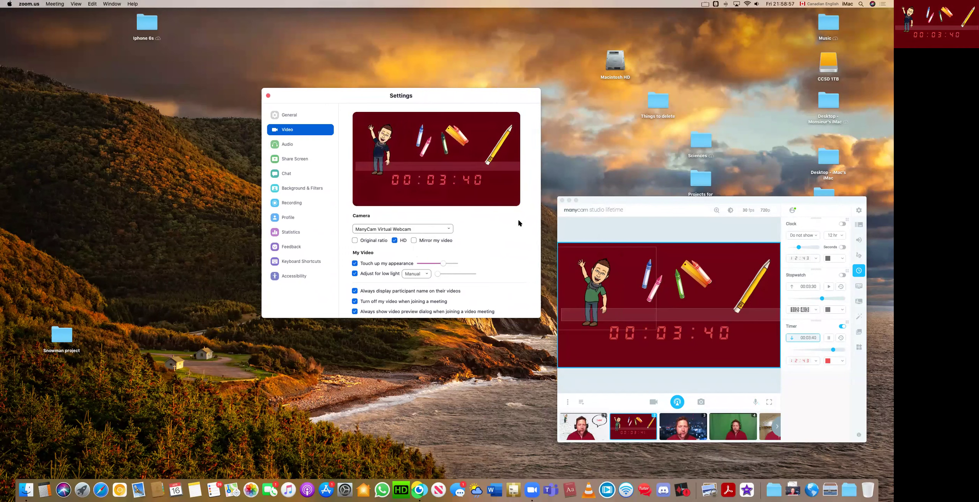
pyautogui.click(413, 241)
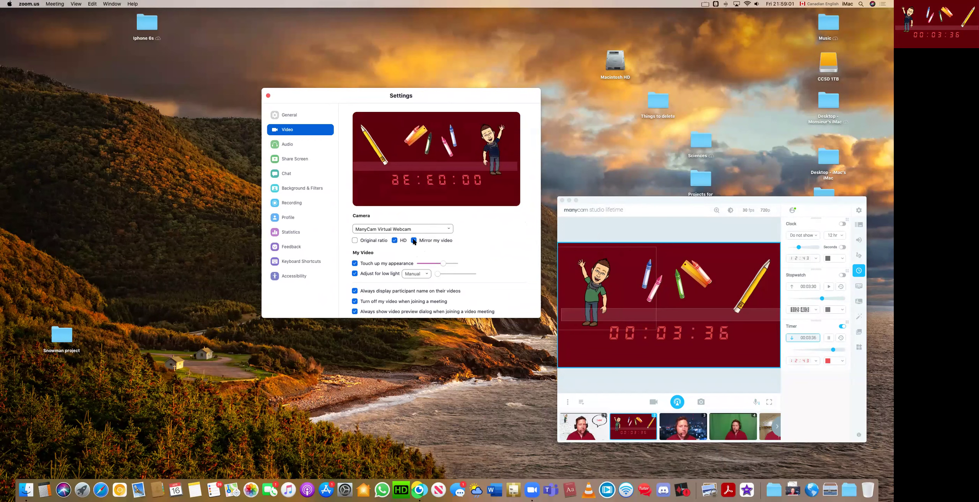
pyautogui.click(413, 241)
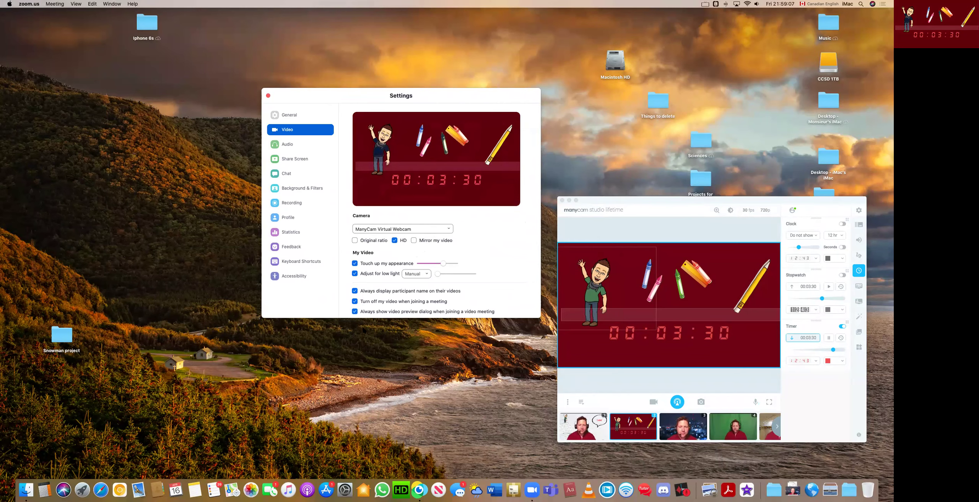
pyautogui.scroll(-3, 417, 263)
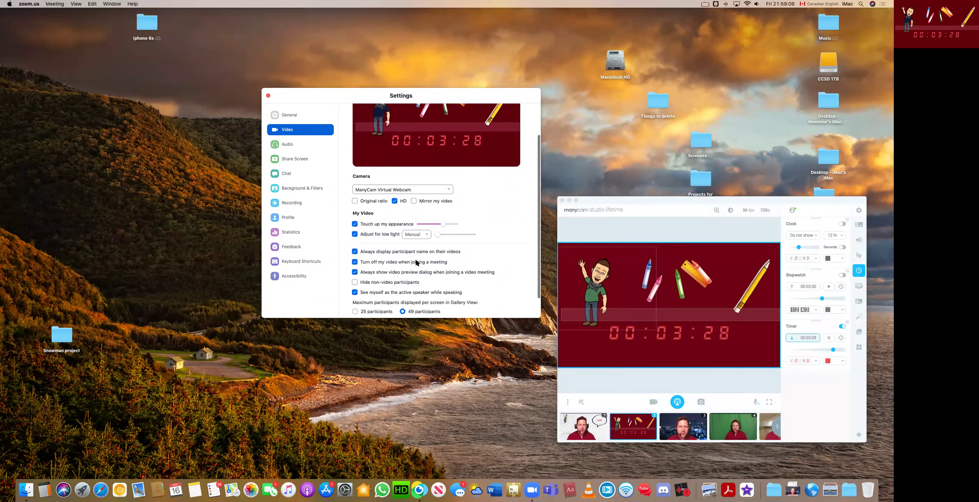
pyautogui.scroll(4, 417, 263)
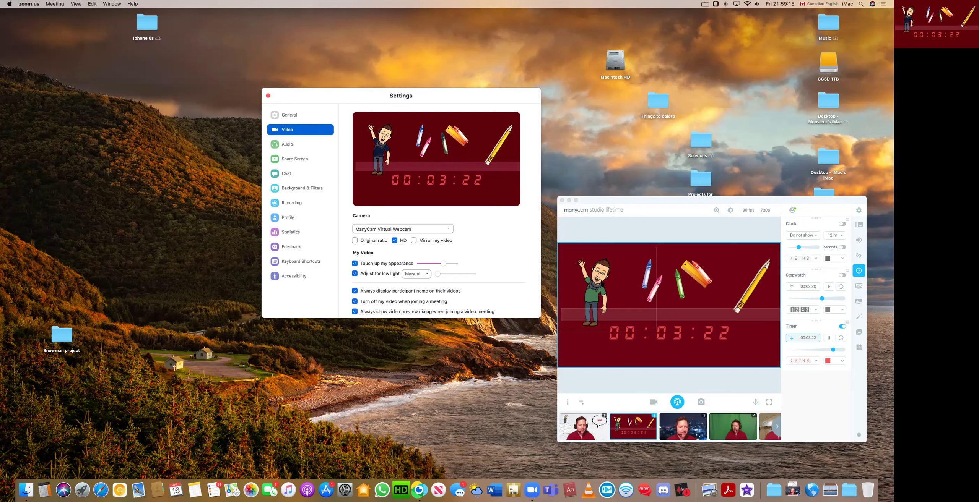
pyautogui.moveTo(611, 283); pyautogui.dragTo(646, 282)
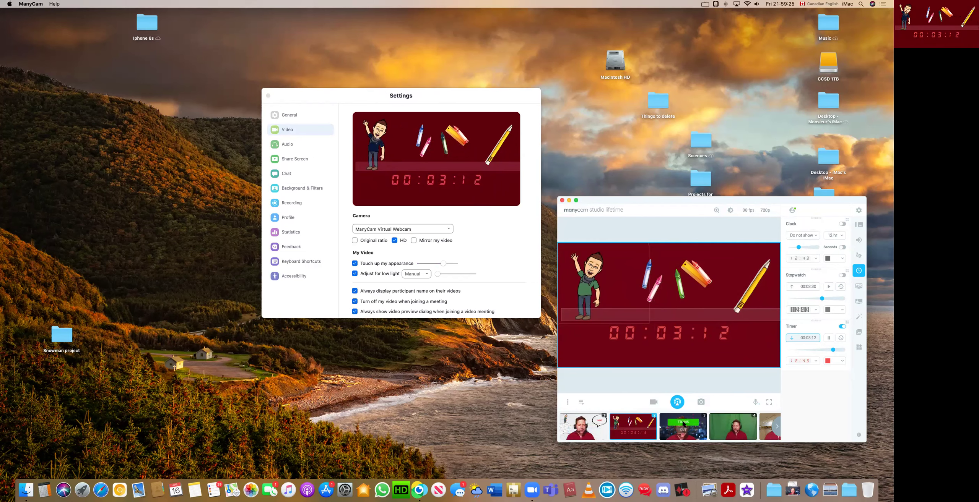
# Flip to the webcam scene and back, then move the bitmoji beside the crayons.
pyautogui.click(683, 423)
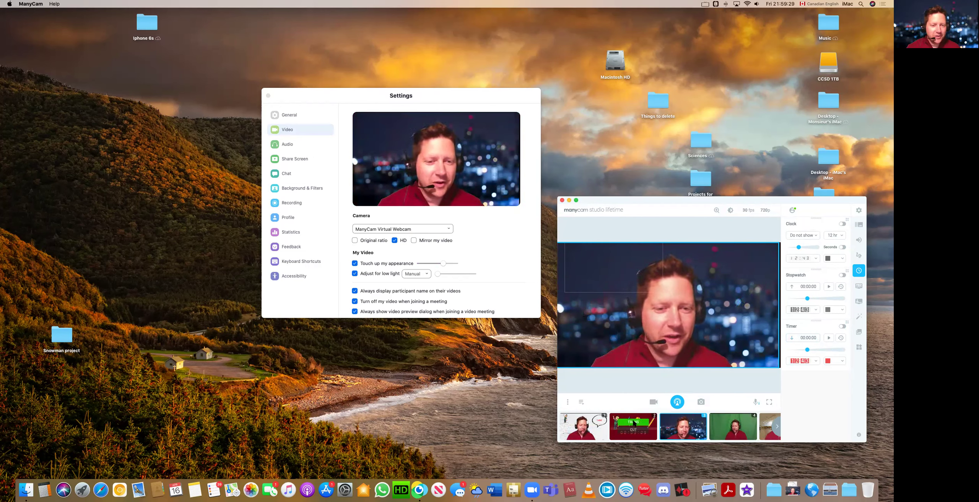
pyautogui.click(633, 423)
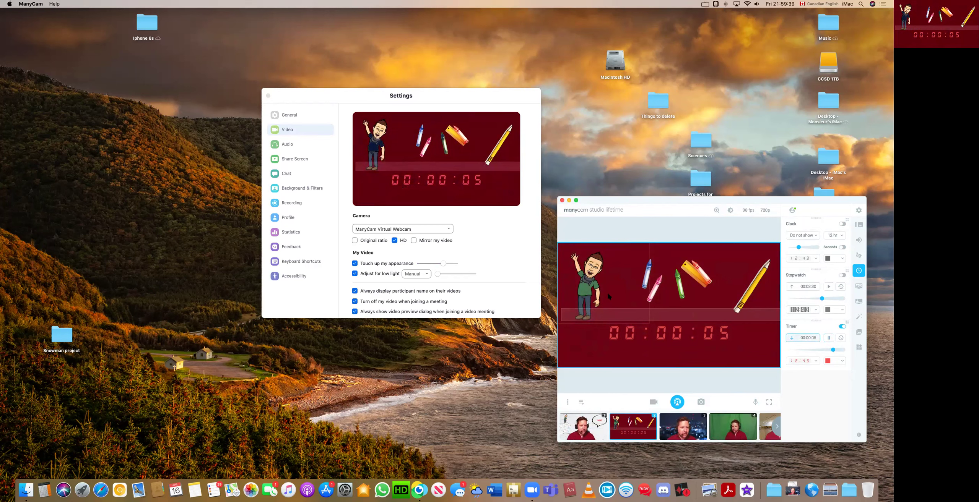
pyautogui.moveTo(584, 288); pyautogui.dragTo(650, 297)
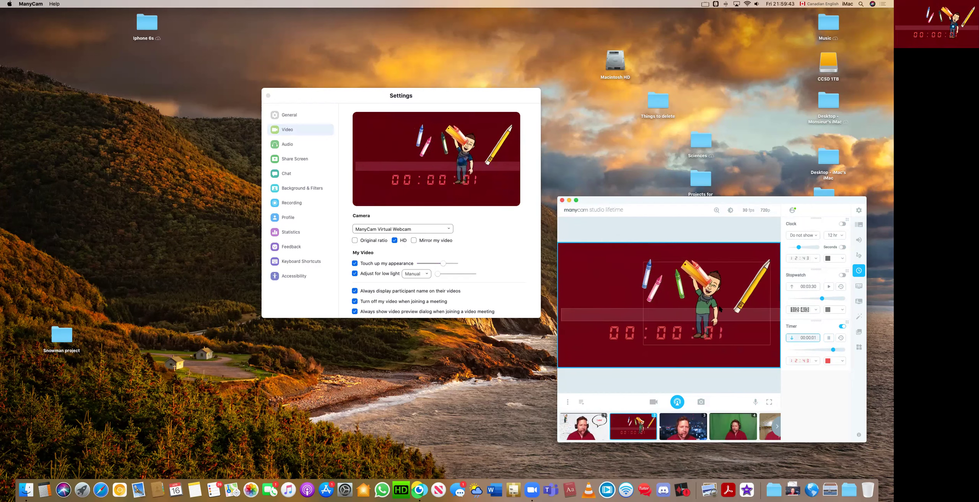
# Check the webcam scene again, return to the crayon timer scene, and shrink the pencil clipart.
pyautogui.click(683, 423)
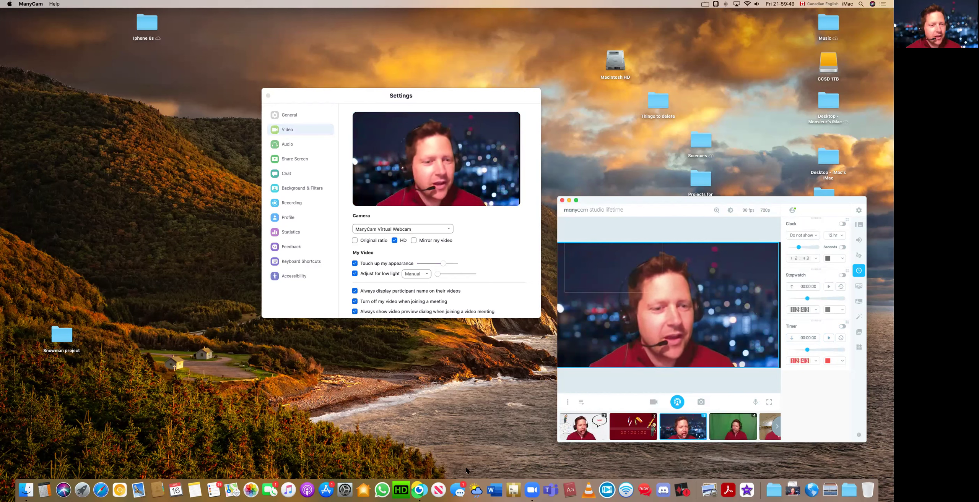
pyautogui.click(635, 419)
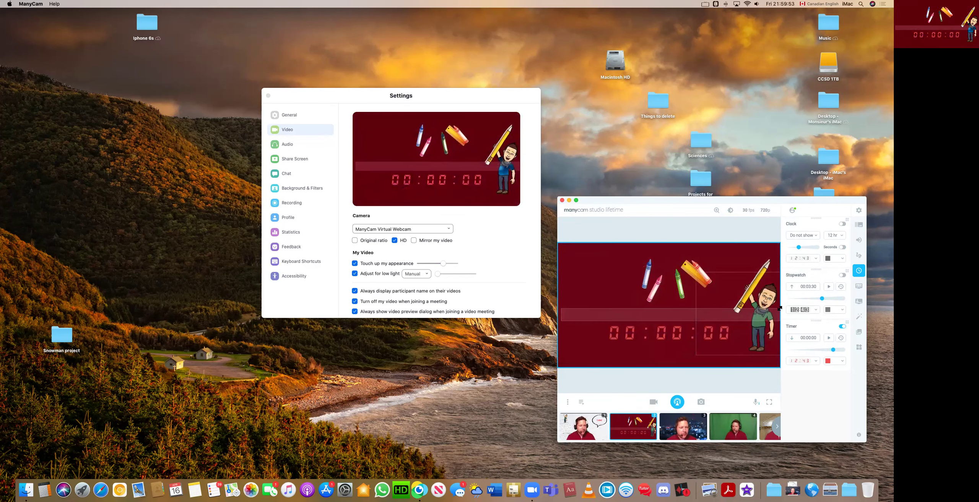
pyautogui.moveTo(778, 308)
pyautogui.mouseDown()
pyautogui.moveTo(729, 297)
pyautogui.moveTo(759, 322)
pyautogui.mouseUp()
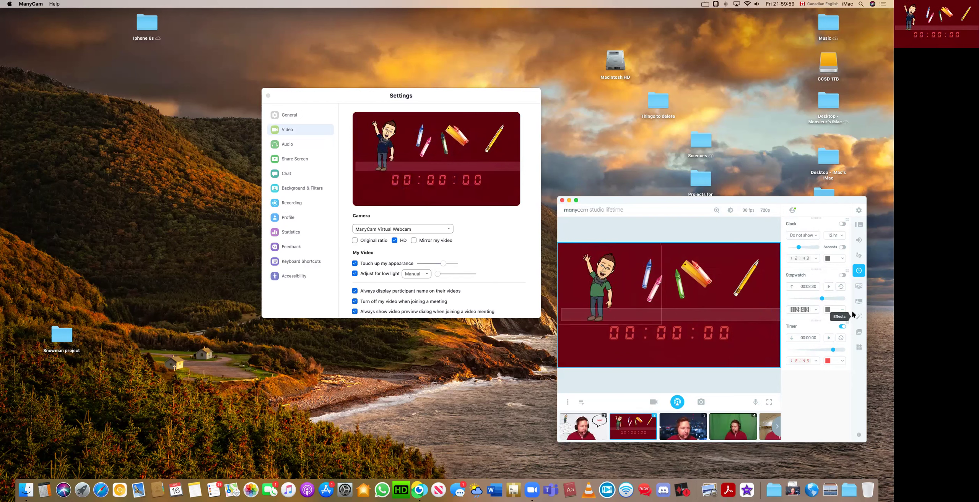
# In Draw & Text, replace 'see you soon' with 'On se voit bientôt' using Canadian French - CSA input.
pyautogui.click(857, 257)
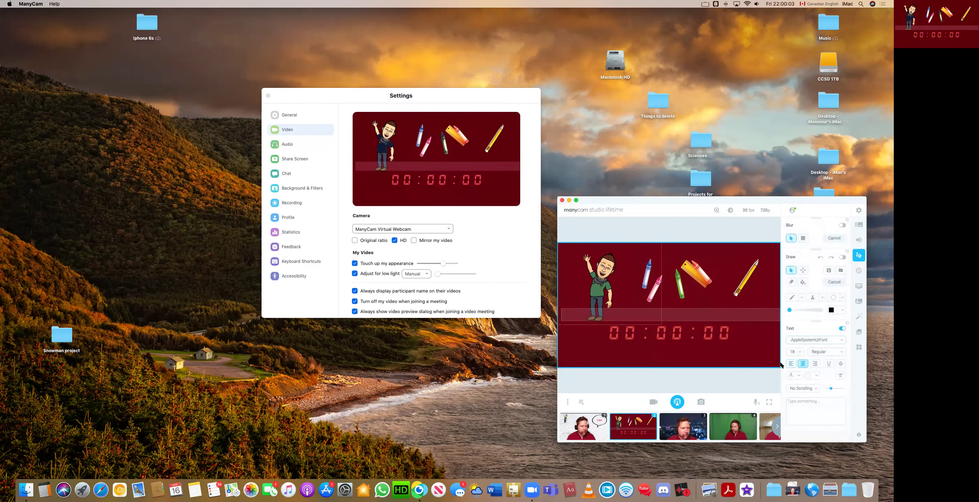
pyautogui.write('s')
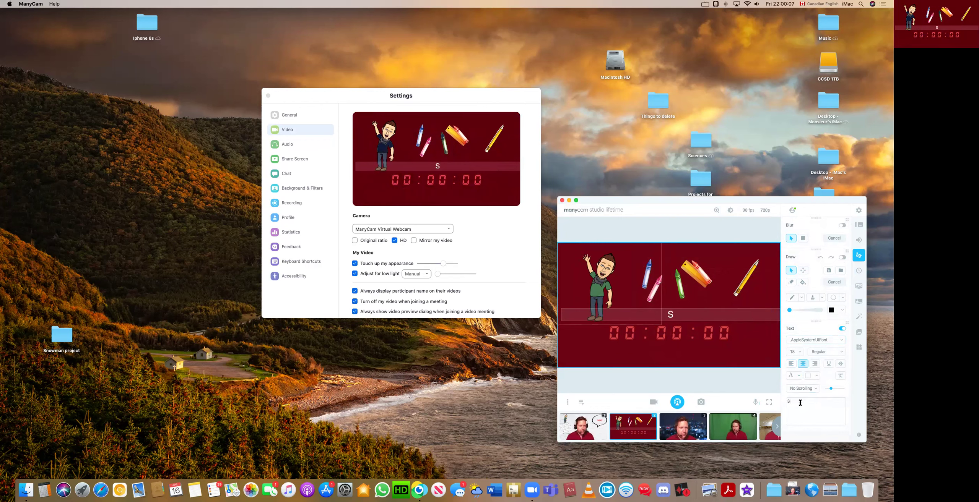
pyautogui.write('ee you soon')
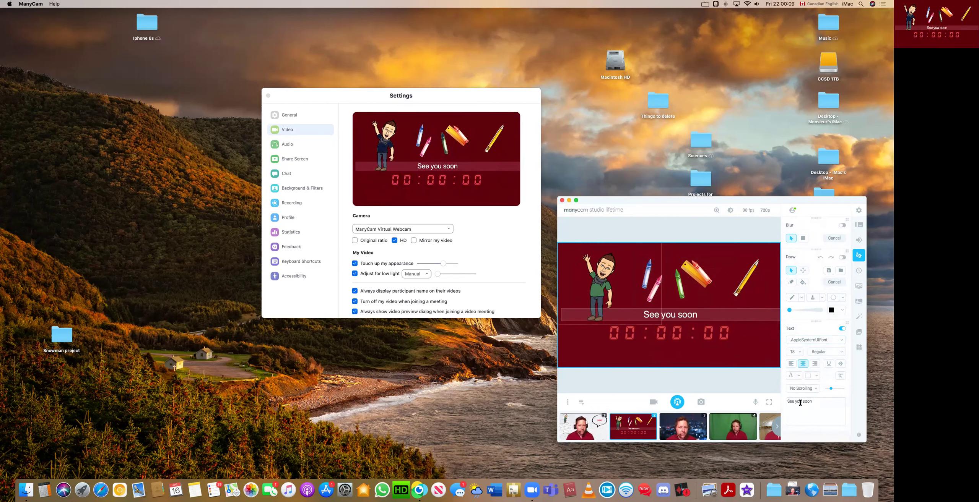
pyautogui.press('BackSpace')
pyautogui.press('BackSpace')
pyautogui.press('BackSpace')
pyautogui.press('BackSpace')
pyautogui.press('BackSpace')
pyautogui.press('BackSpace')
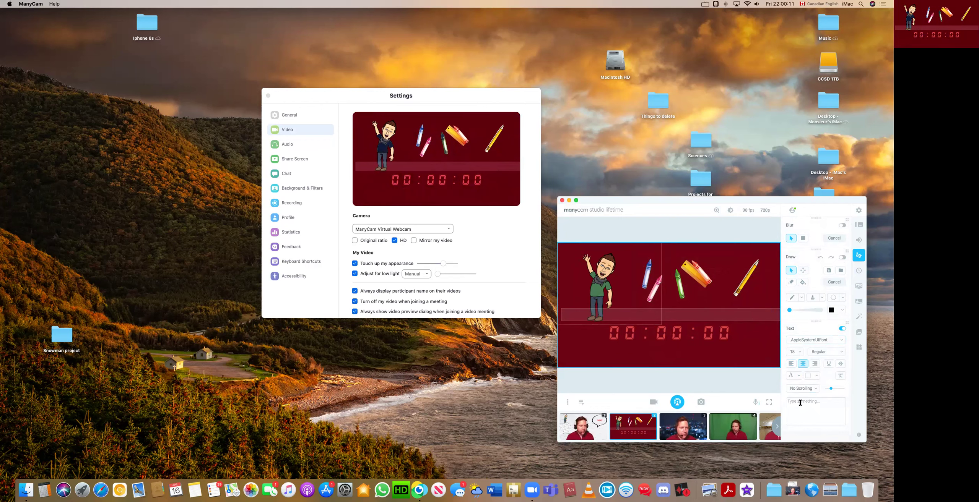
pyautogui.click(809, 4)
pyautogui.click(815, 20)
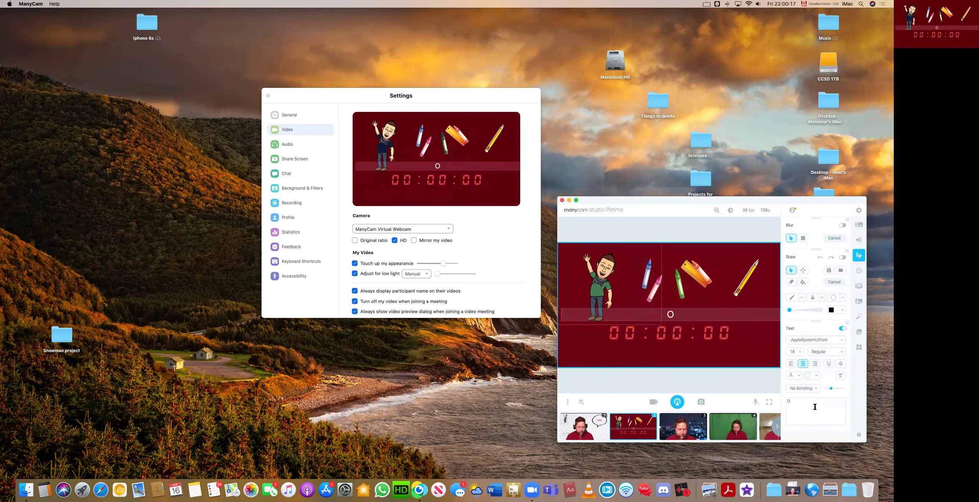
pyautogui.write('On se voit bie')
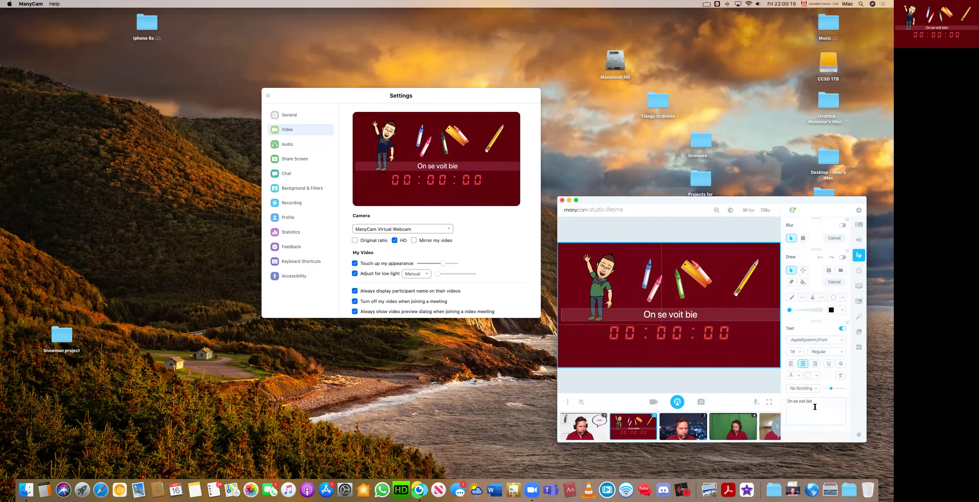
pyautogui.write('nt')
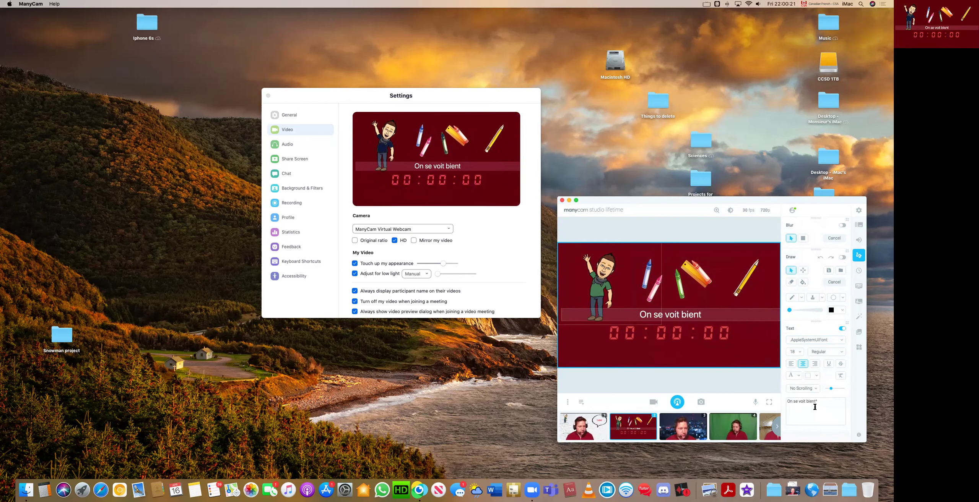
pyautogui.write('ôt')
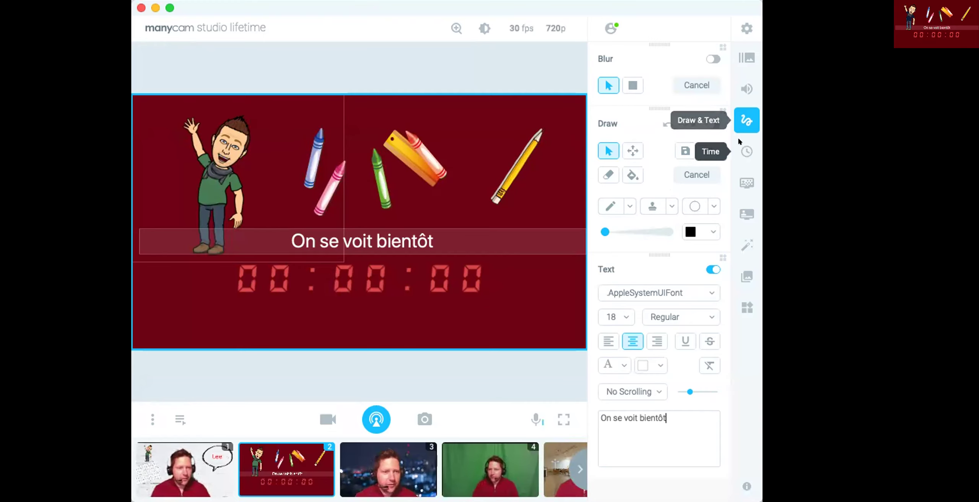
pyautogui.click(571, 470)
pyautogui.click(572, 470)
pyautogui.click(571, 470)
pyautogui.click(572, 470)
pyautogui.click(571, 470)
pyautogui.click(572, 470)
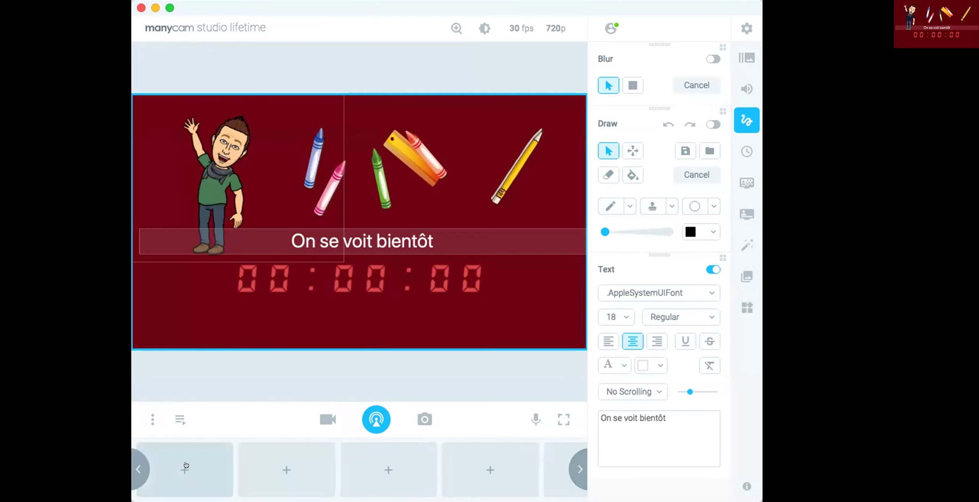
pyautogui.click(186, 465)
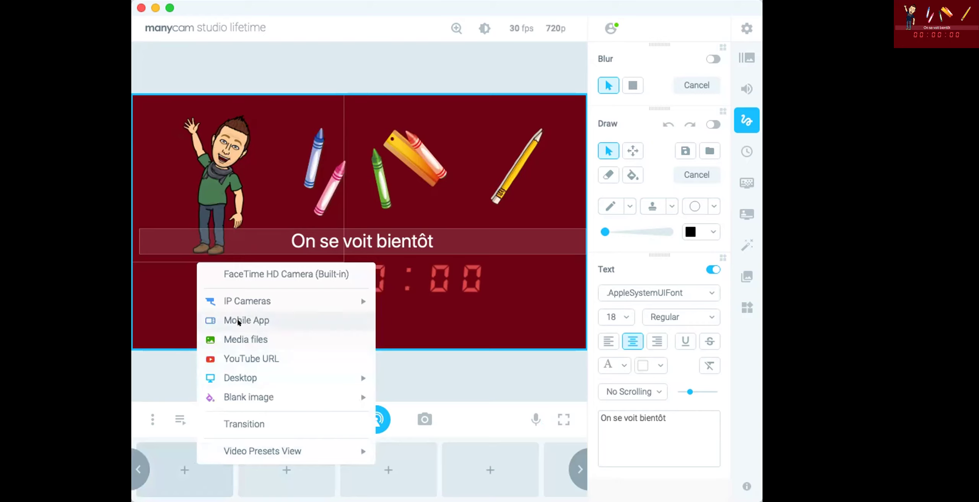
pyautogui.moveTo(297, 392)
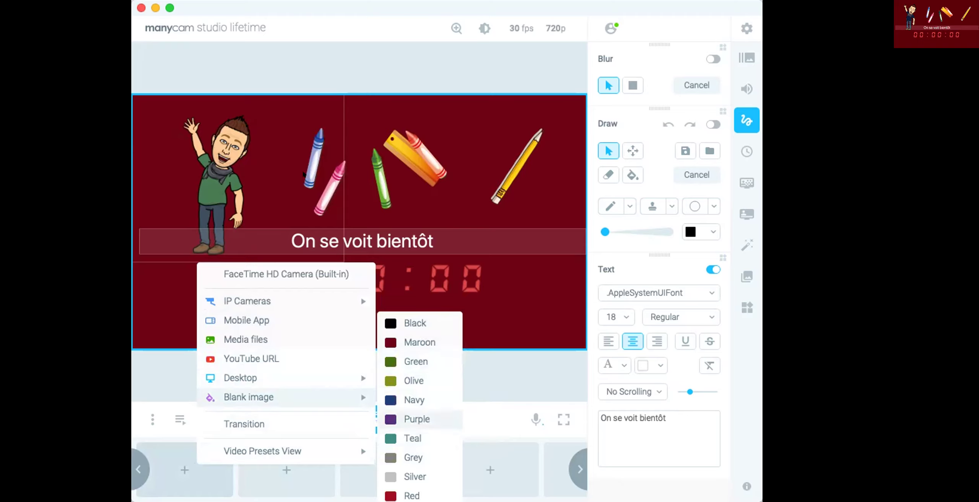
pyautogui.click(181, 121)
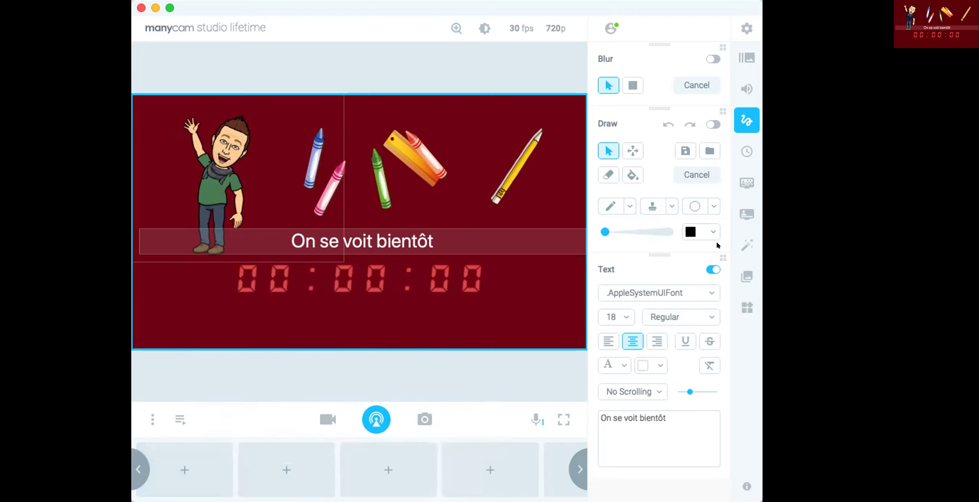
# Switch off the countdown timer in the Time settings, leaving the clipart and 'On se voit bientôt' caption.
pyautogui.click(742, 152)
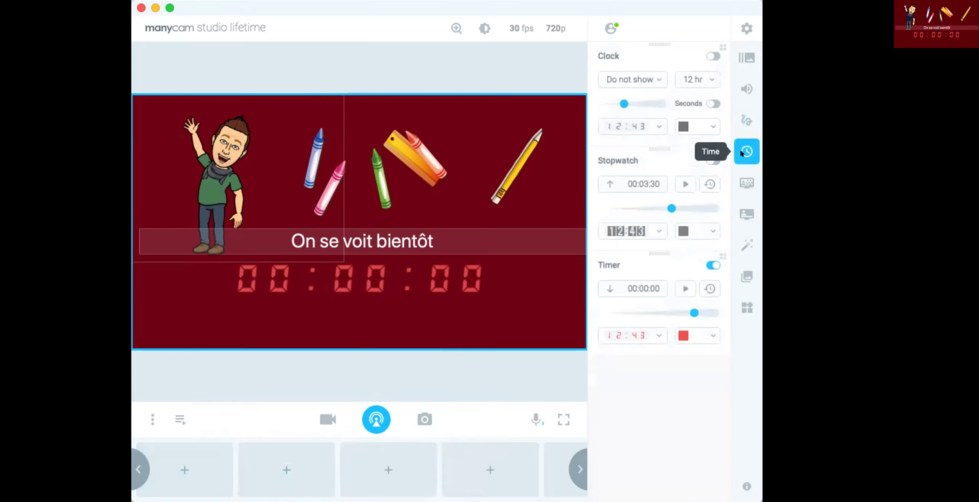
pyautogui.click(707, 265)
pyautogui.click(707, 265)
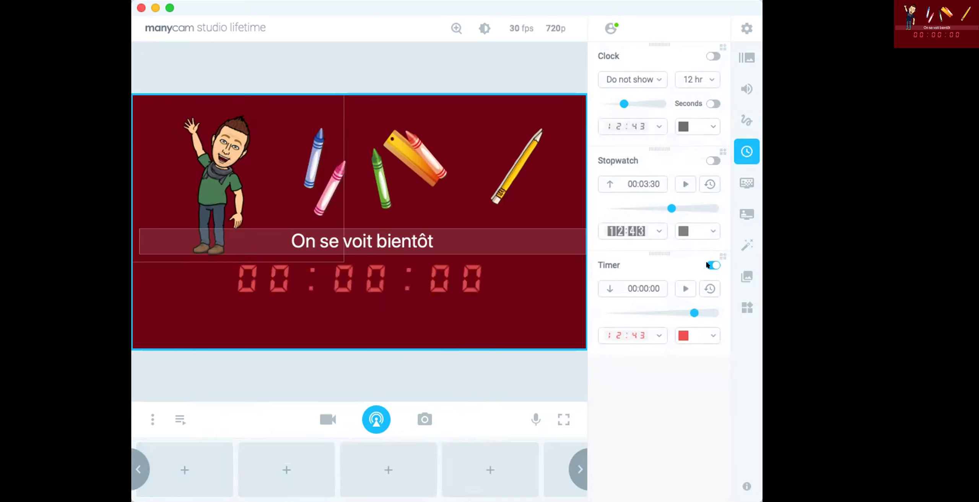
pyautogui.click(707, 265)
pyautogui.click(707, 264)
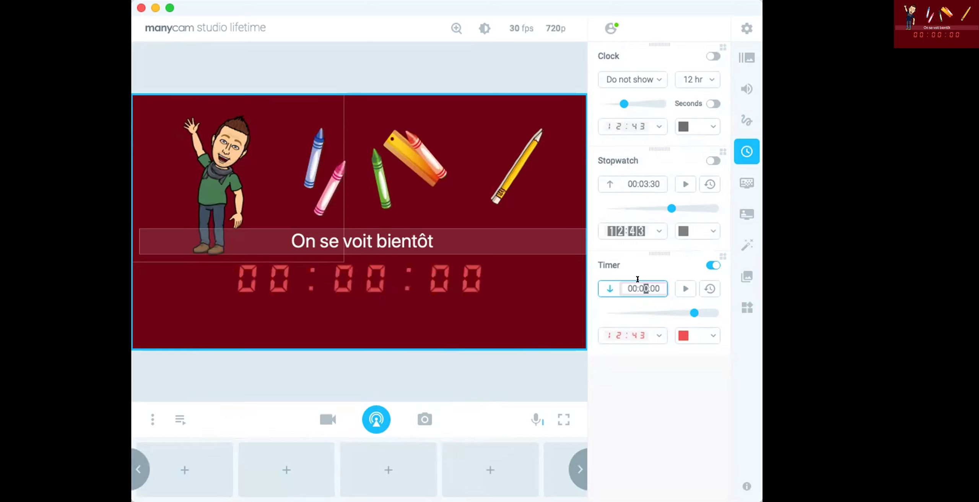
pyautogui.click(708, 265)
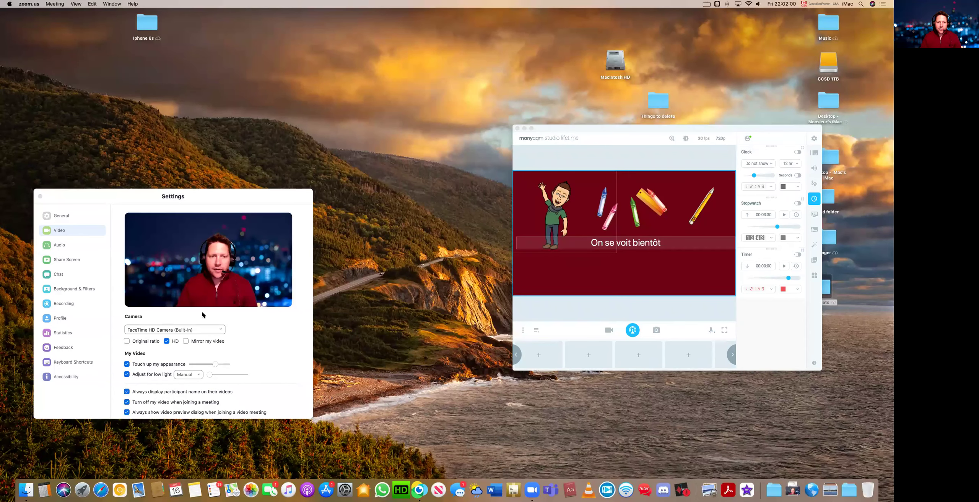
# Leave Zoom's camera set to FaceTime HD Camera (Built-in), then close the Settings window.
pyautogui.click(199, 329)
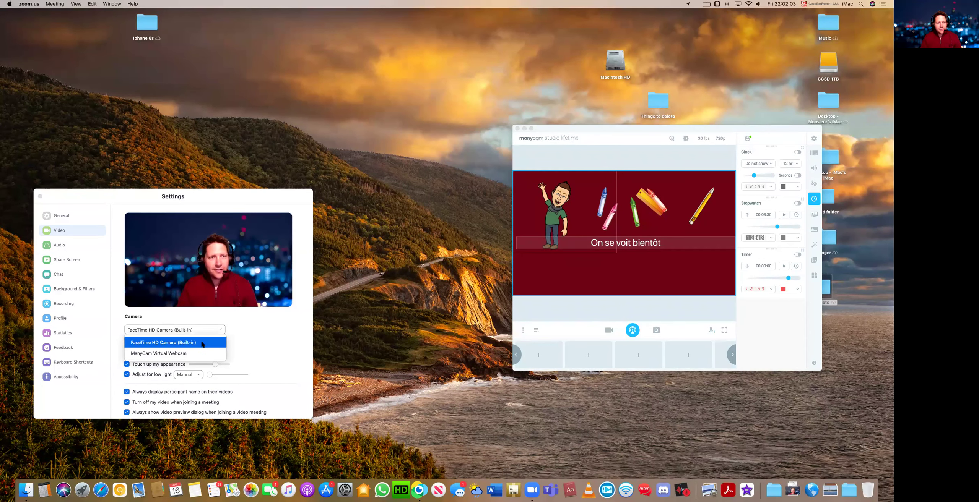
pyautogui.click(250, 318)
pyautogui.click(40, 196)
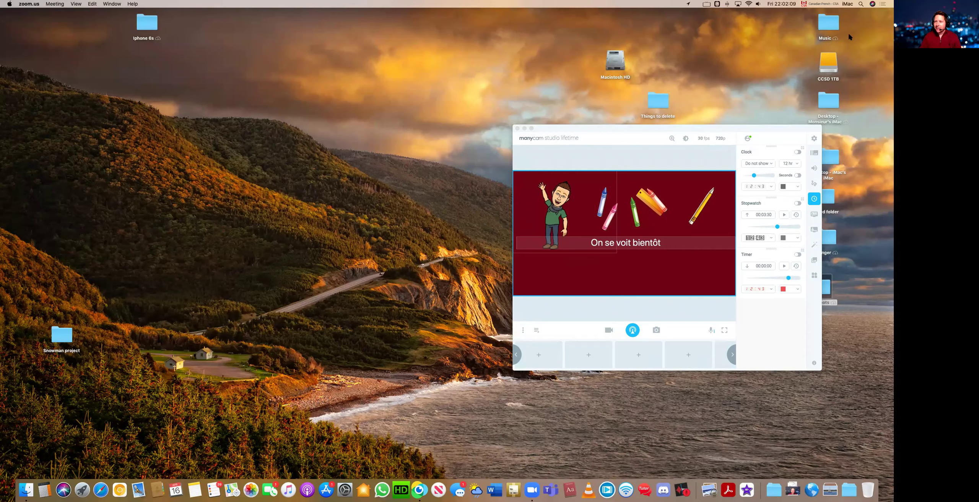